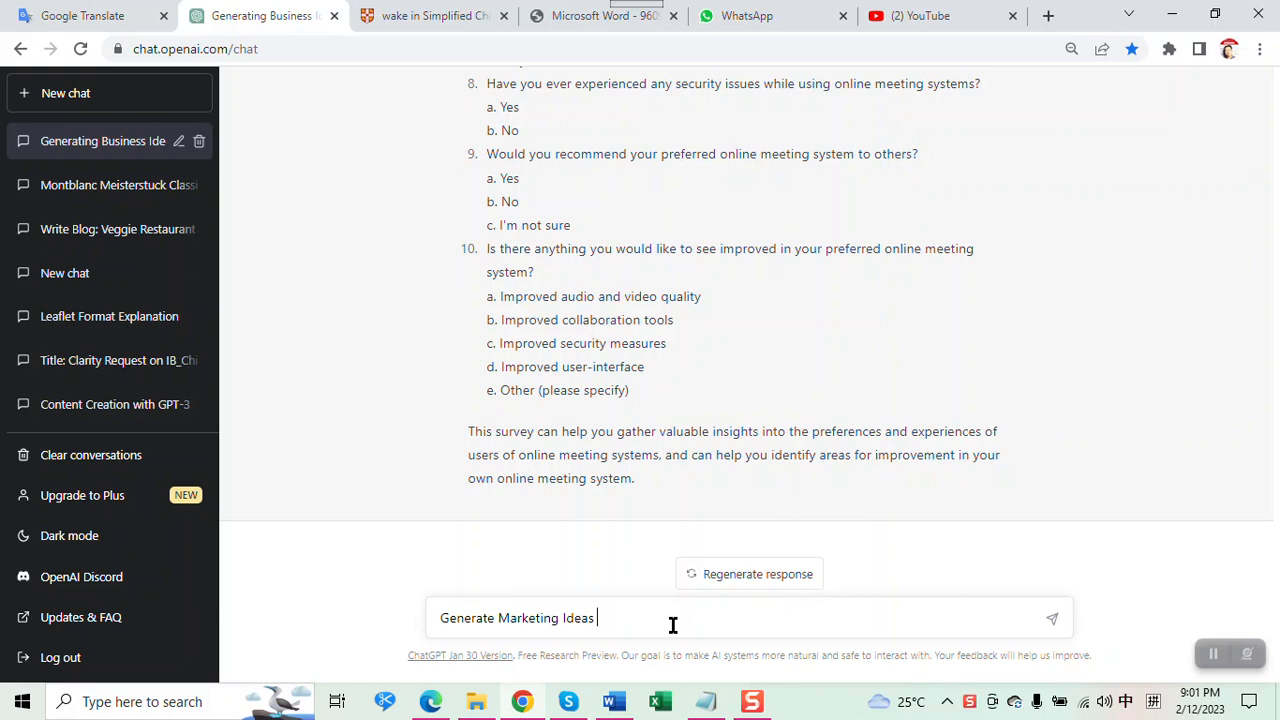
Complete the prompt as "Generate Marketing Ideas for selling my collections of Posts tamps and FDC (First Day Cover)?" and send it.
{"action": "type", "text": "f"}
{"action": "key", "text": "shift"}
{"action": "type", "text": "or selling my collections of"}
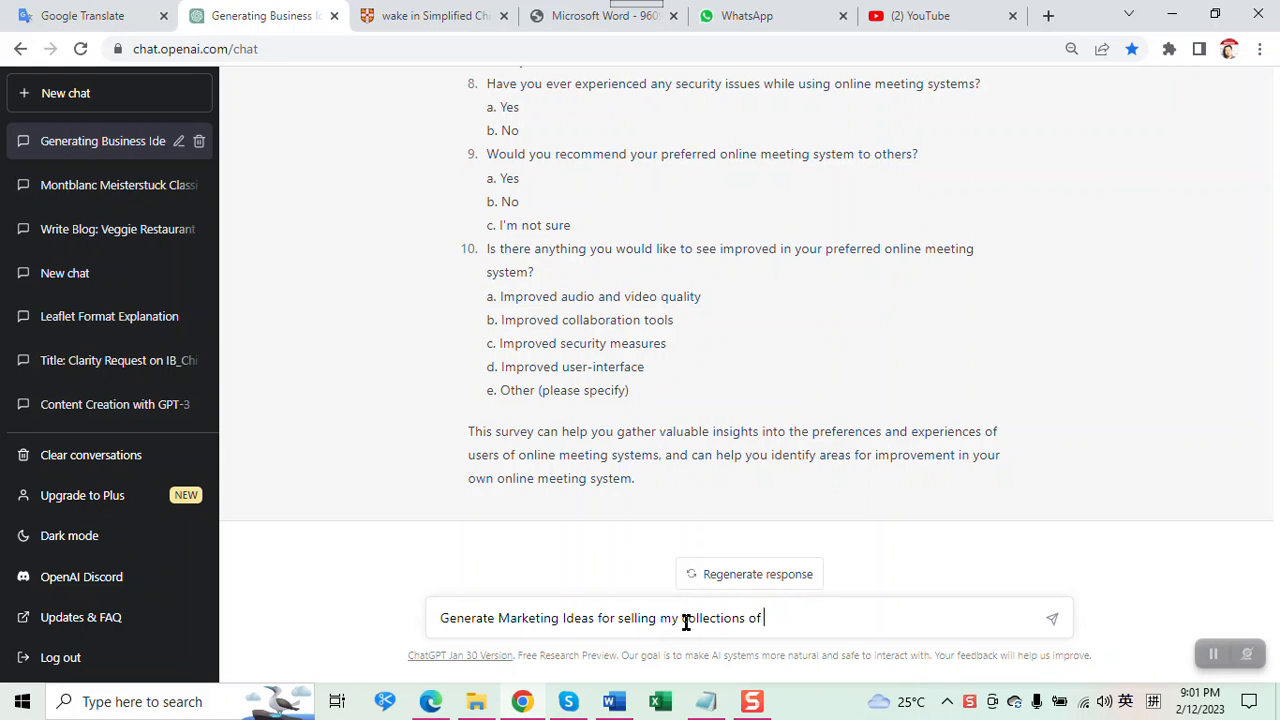
{"action": "type", "text": " Poststamps"}
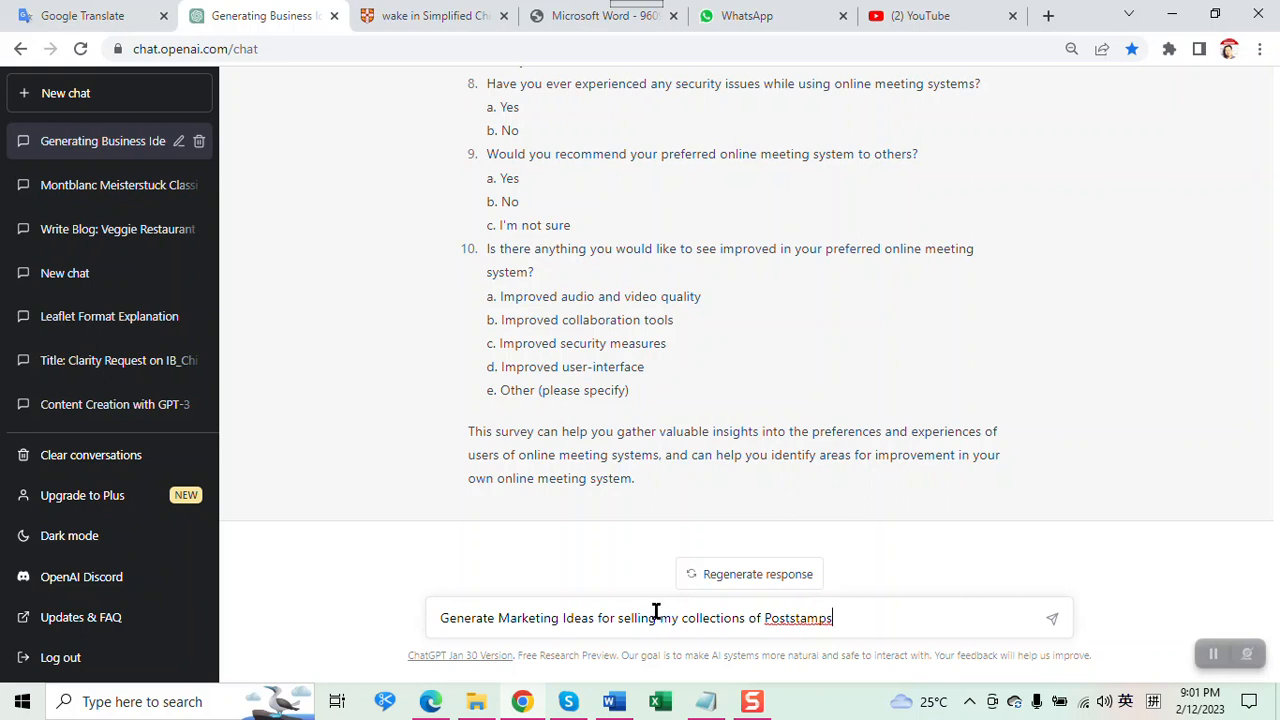
{"action": "left_click", "coordinate": [797, 617]}
{"action": "type", "text": "D"}
{"action": "type", "text": "C (First"}
{"action": "type", "text": " S"}
{"action": "type", "text": "ay Cover)?"}
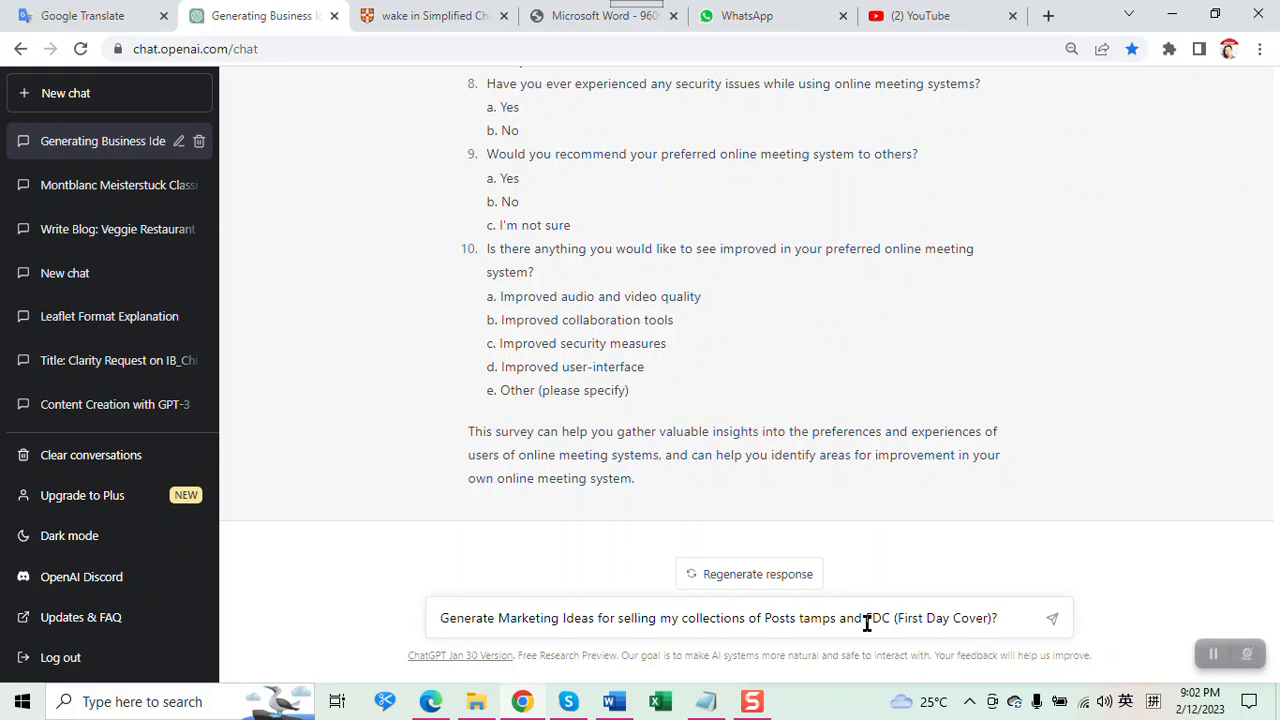
{"action": "key", "text": "Return"}
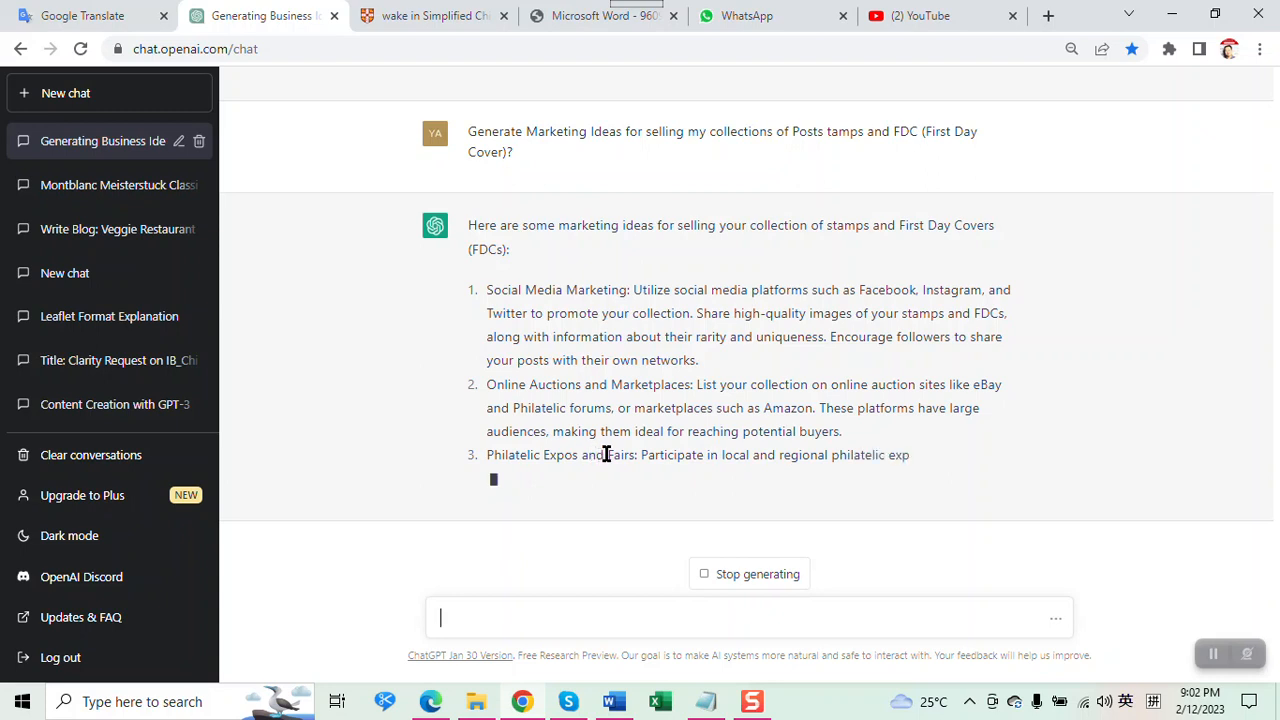
Review the marketing ideas for stamps and First Day Covers, highlighting headings such as Targeted Advertising, Collaborations and Influencer Marketing.
{"action": "left_click_drag", "start_coordinate": [487, 433], "coordinate": [649, 434]}
{"action": "left_click", "coordinate": [673, 414]}
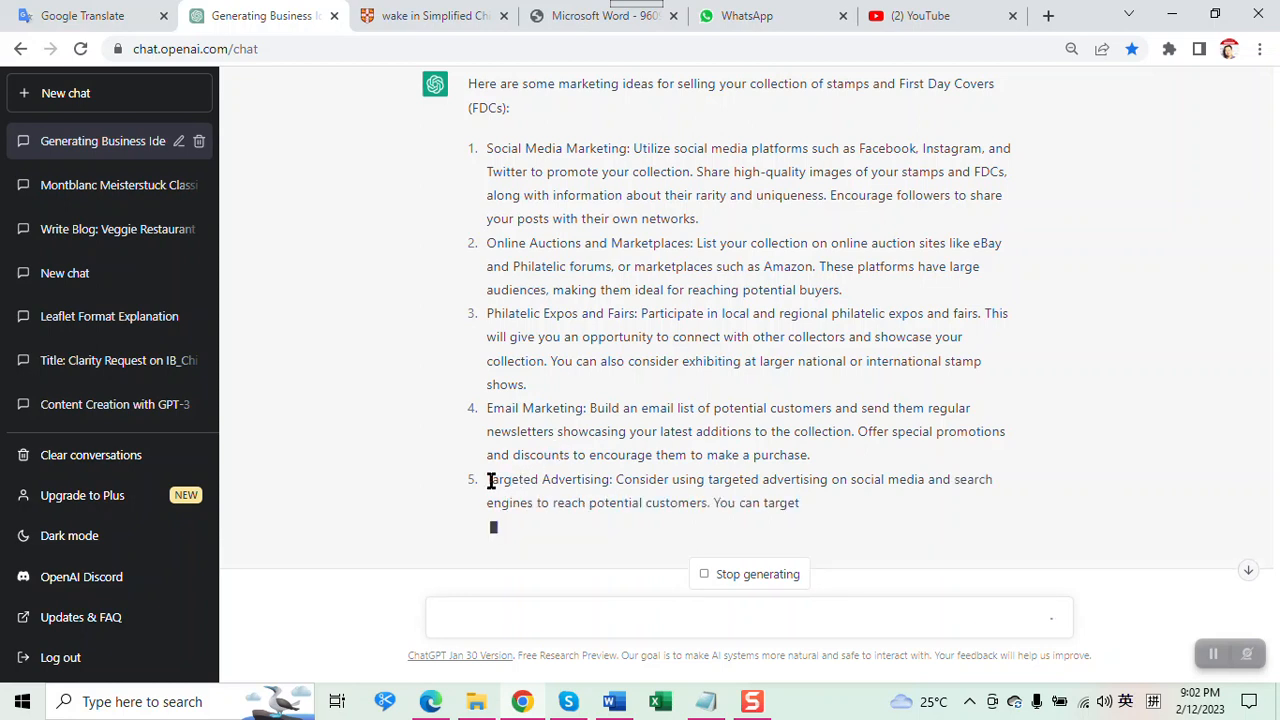
{"action": "left_click_drag", "start_coordinate": [486, 479], "coordinate": [610, 479]}
{"action": "scroll", "coordinate": [585, 480], "scroll_direction": "down", "scroll_amount": 1}
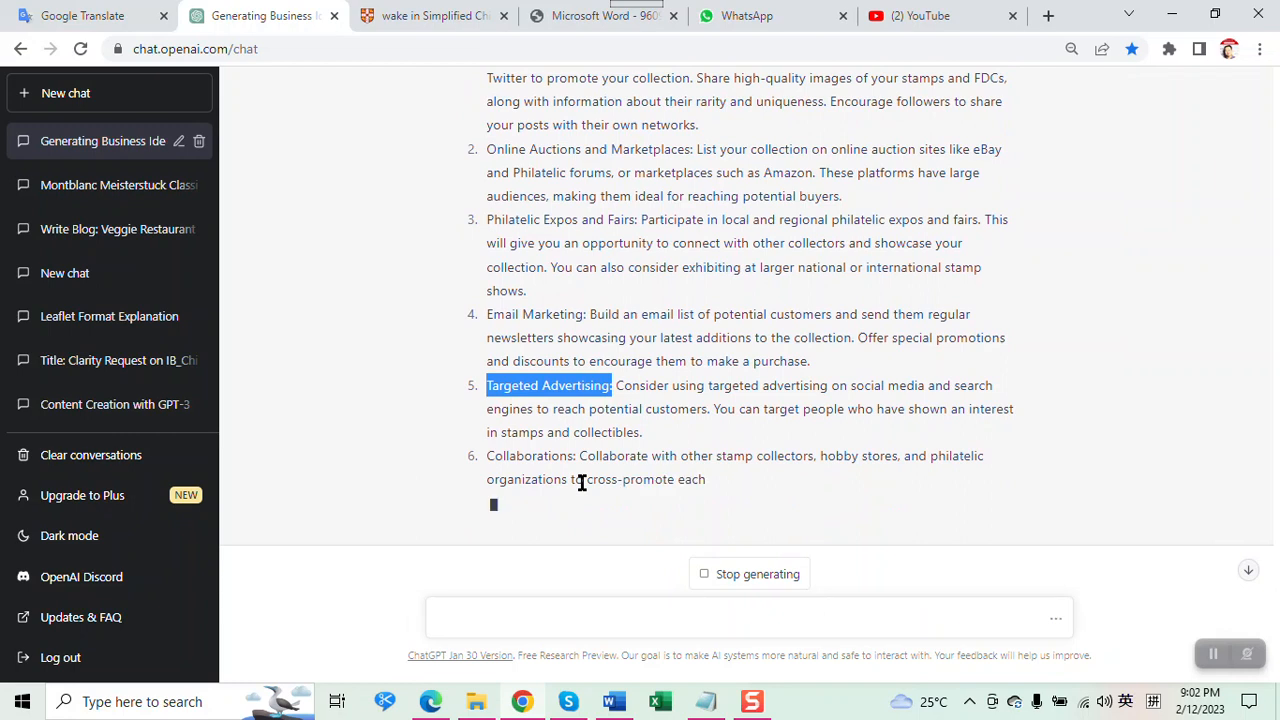
{"action": "left_click_drag", "start_coordinate": [487, 457], "coordinate": [573, 457]}
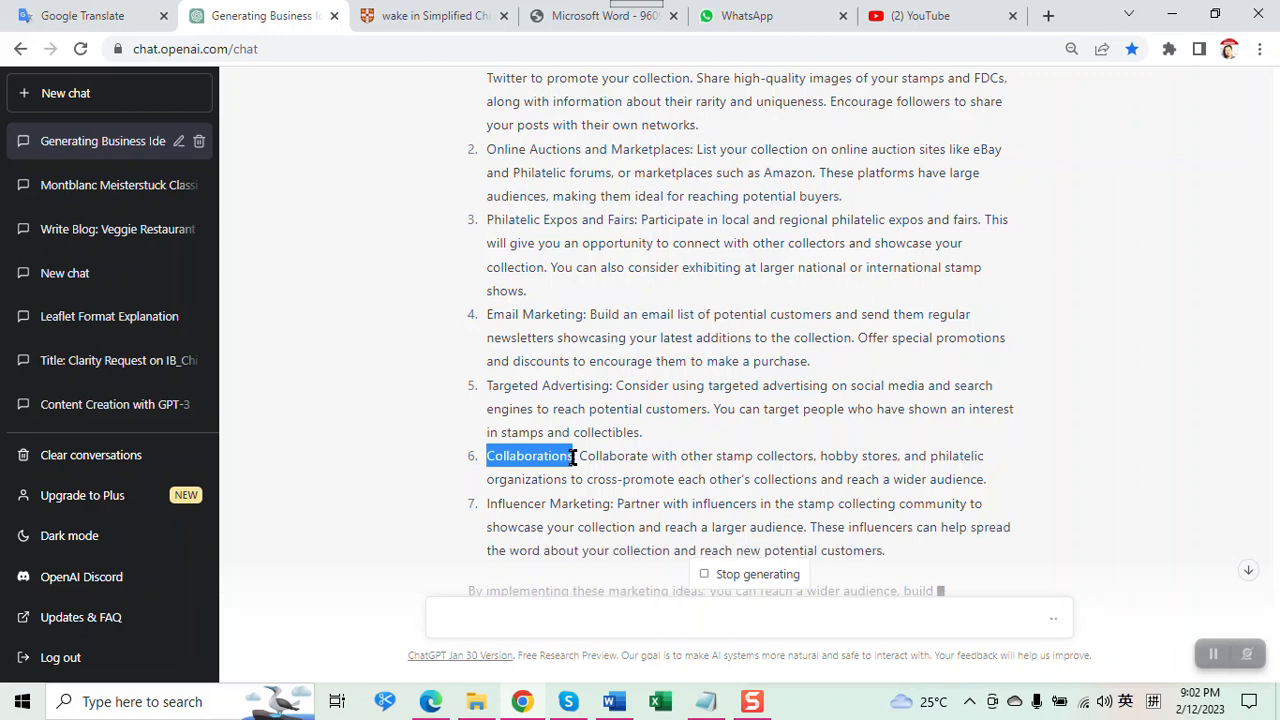
{"action": "scroll", "coordinate": [574, 456], "scroll_direction": "down", "scroll_amount": 1}
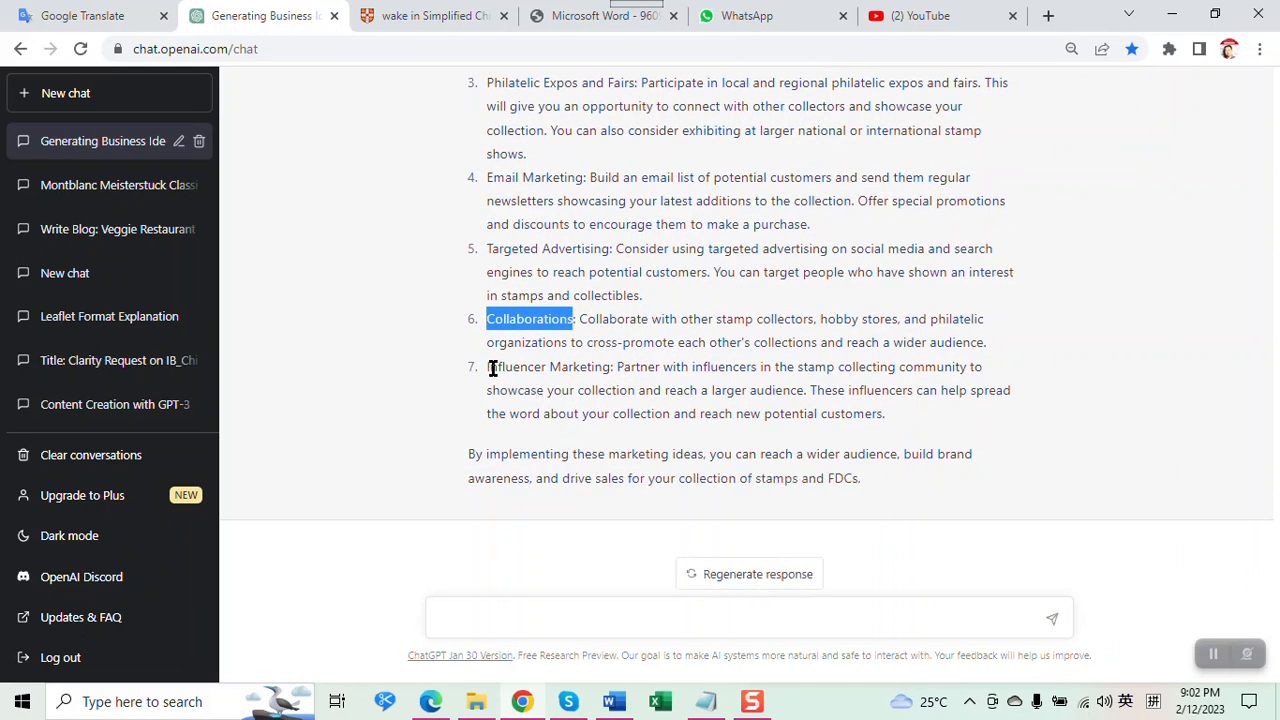
{"action": "left_click_drag", "start_coordinate": [487, 366], "coordinate": [610, 364]}
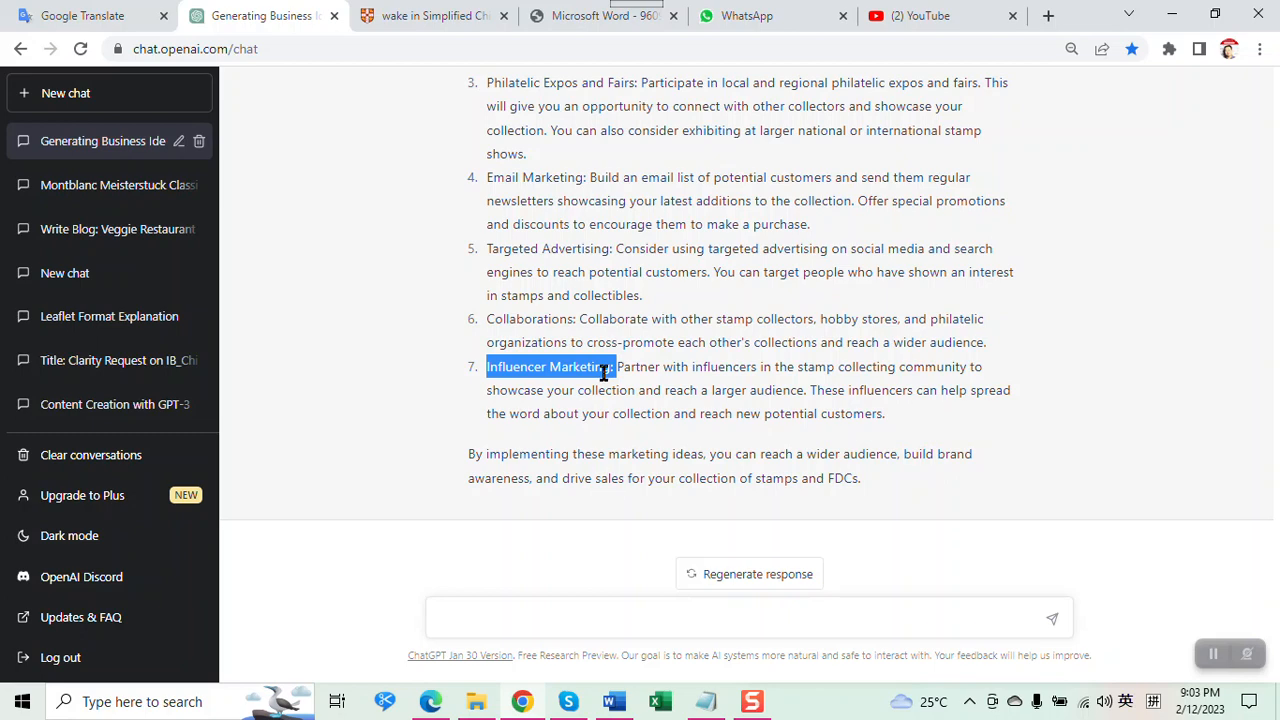
{"action": "scroll", "coordinate": [603, 372], "scroll_direction": "up", "scroll_amount": 1}
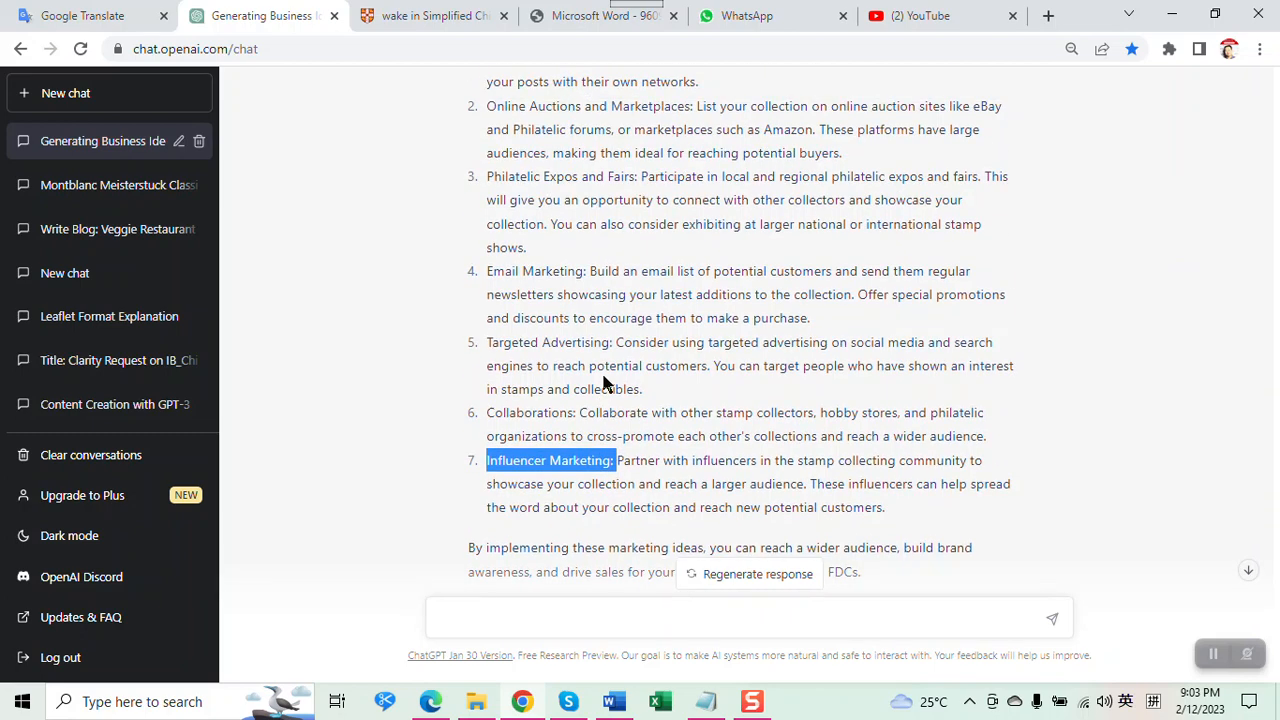
{"action": "scroll", "coordinate": [603, 382], "scroll_direction": "up", "scroll_amount": 1}
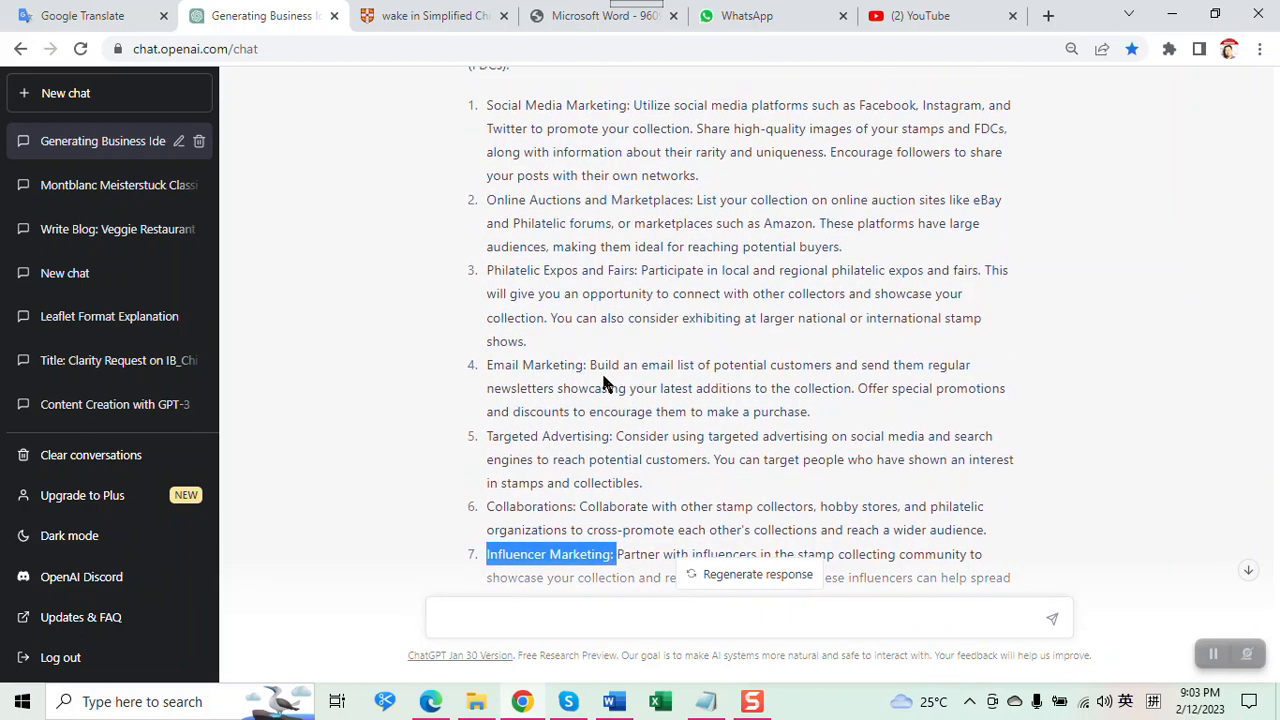
{"action": "scroll", "coordinate": [603, 382], "scroll_direction": "down", "scroll_amount": 2}
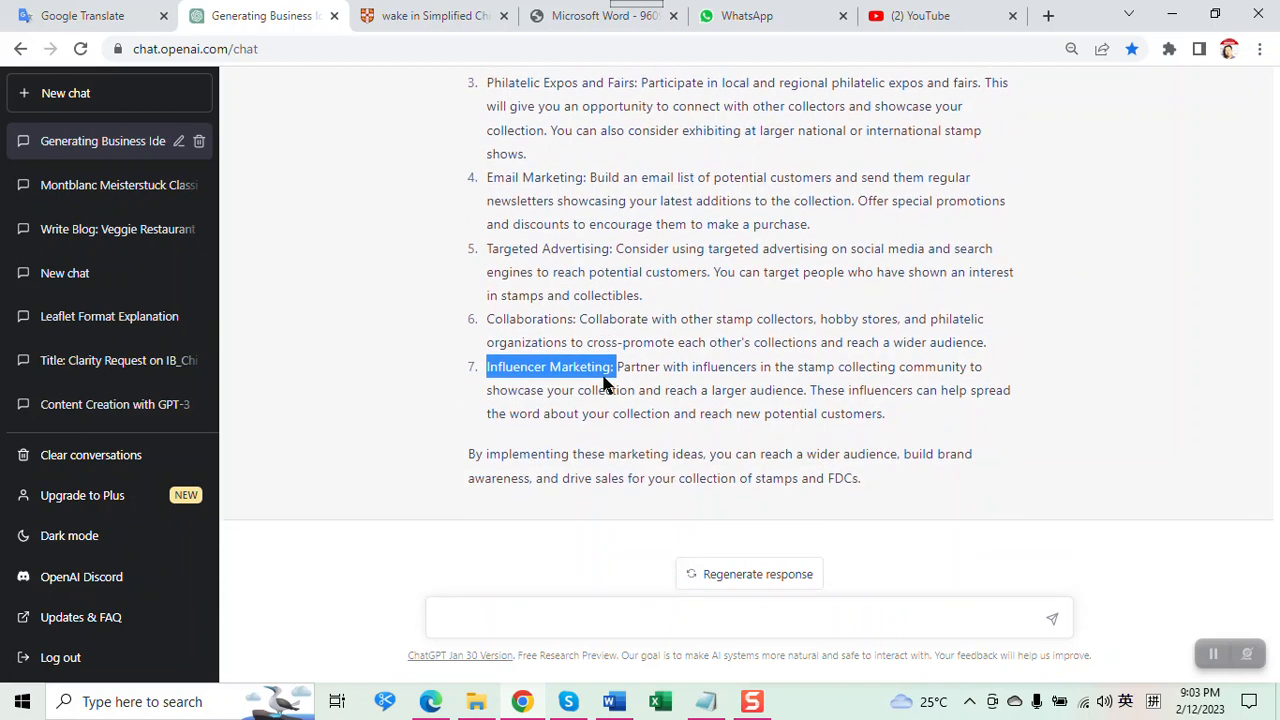
Ask "How to market my collections of antique porcelains?", correcting the misspelled last word with the suggested spelling before sending it.
{"action": "left_click", "coordinate": [584, 622]}
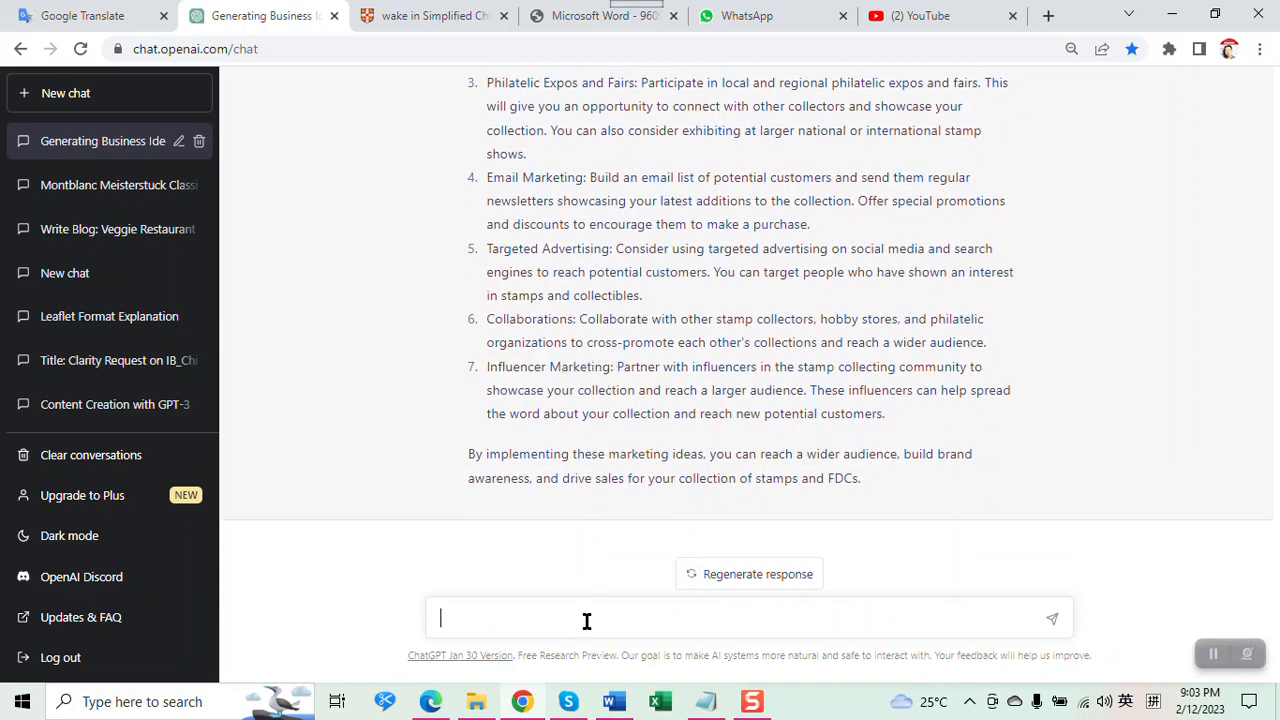
{"action": "type", "text": "How to market my collections of antique pr"}
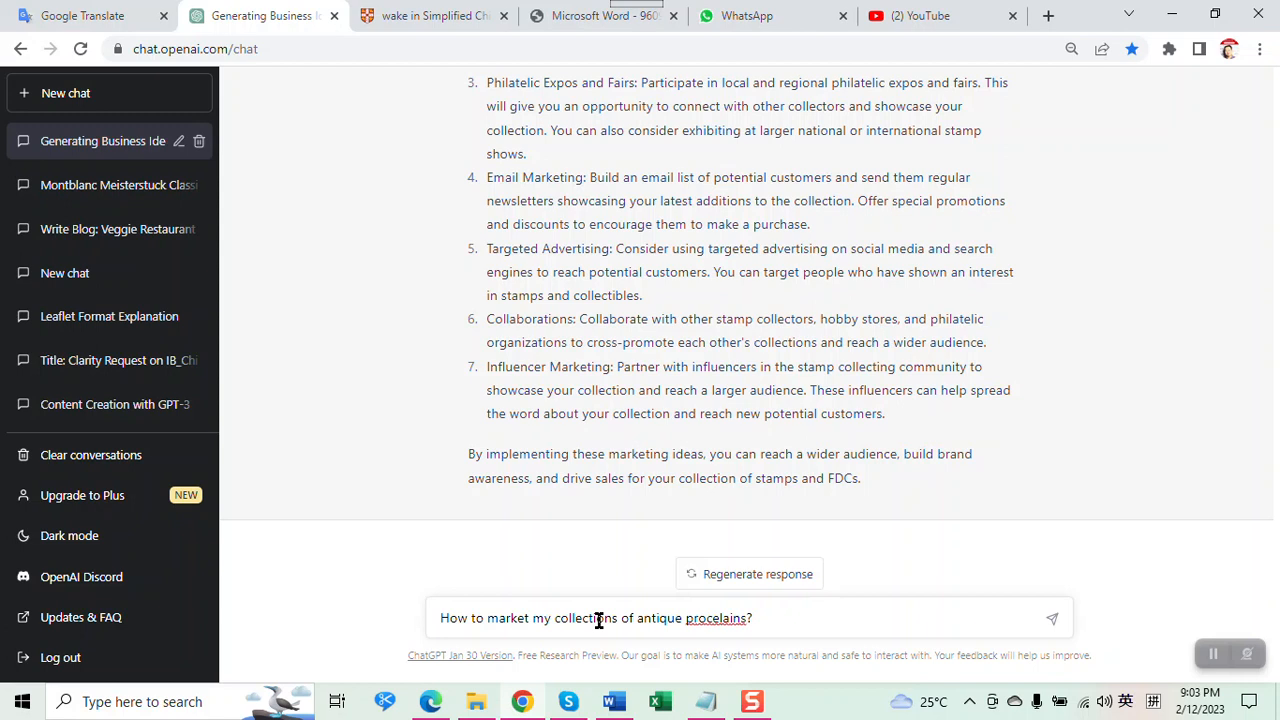
{"action": "right_click", "coordinate": [710, 620]}
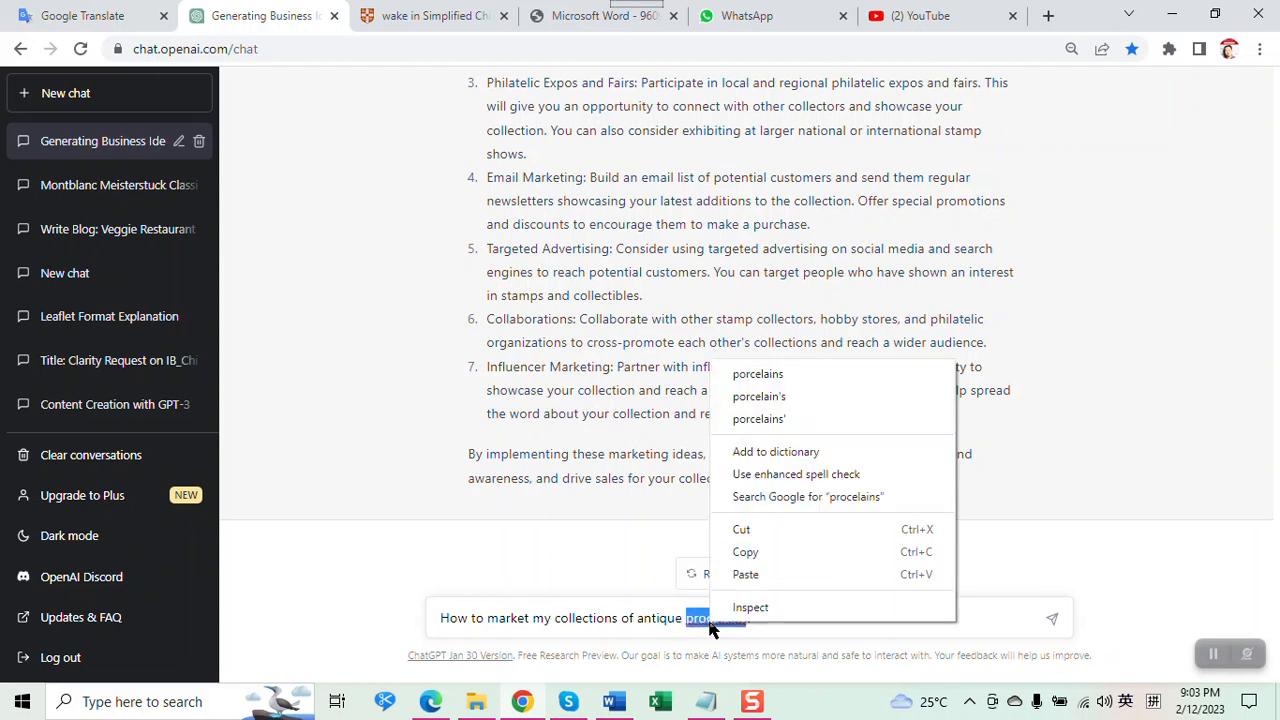
{"action": "left_click", "coordinate": [811, 376]}
{"action": "type", "text": "?"}
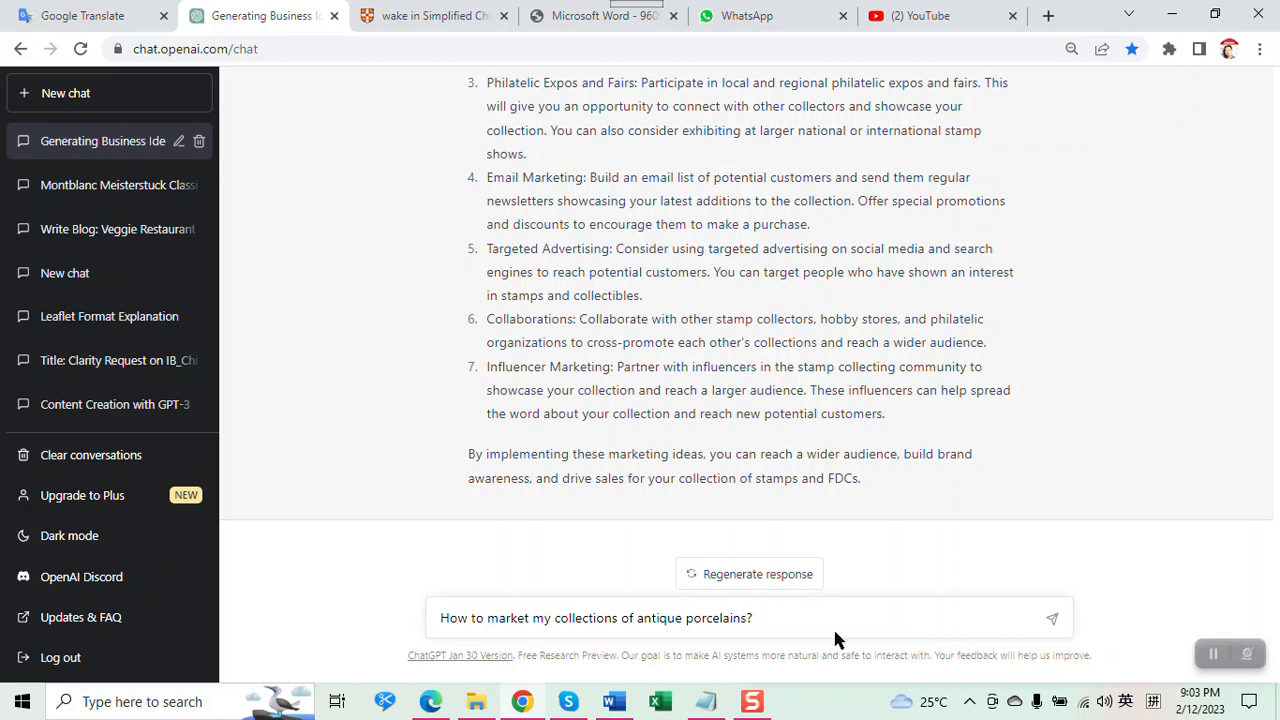
{"action": "key", "text": "Return"}
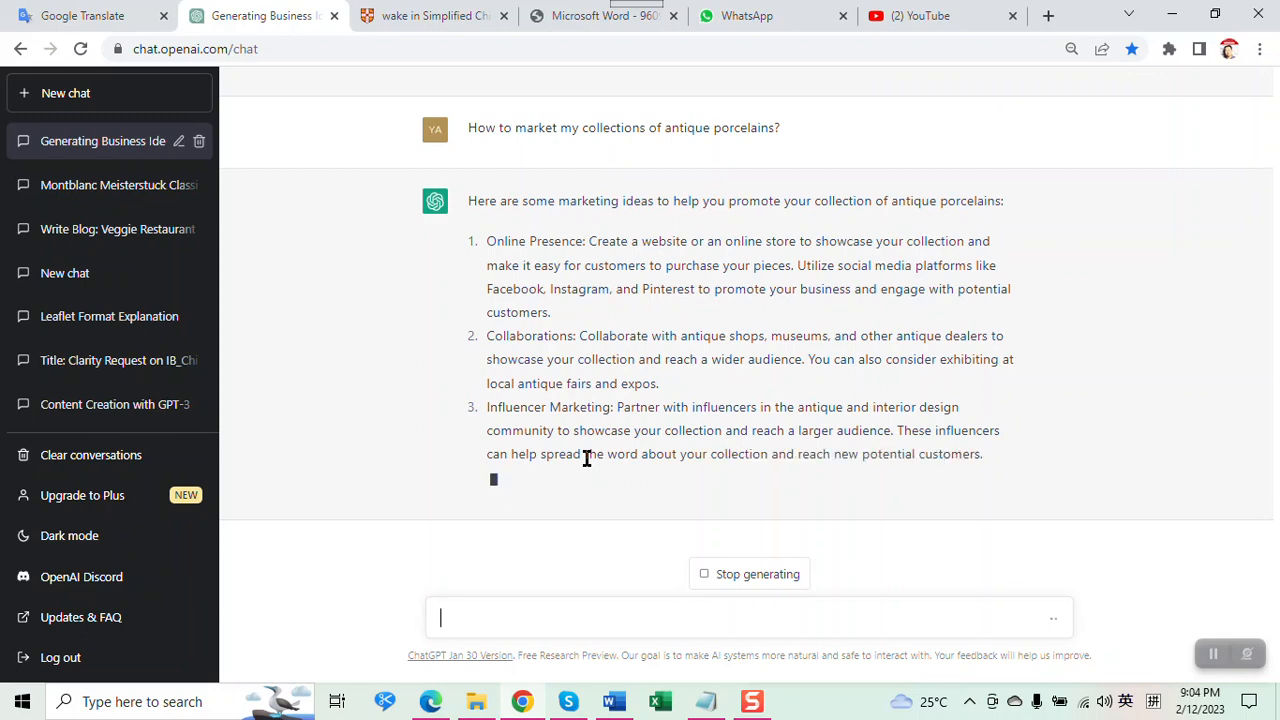
Review the marketing ideas for the antique porcelain collection, highlighting the High-Quality Photography heading.
{"action": "scroll", "coordinate": [583, 200], "scroll_direction": "up", "scroll_amount": 4}
{"action": "scroll", "coordinate": [570, 200], "scroll_direction": "down", "scroll_amount": 2}
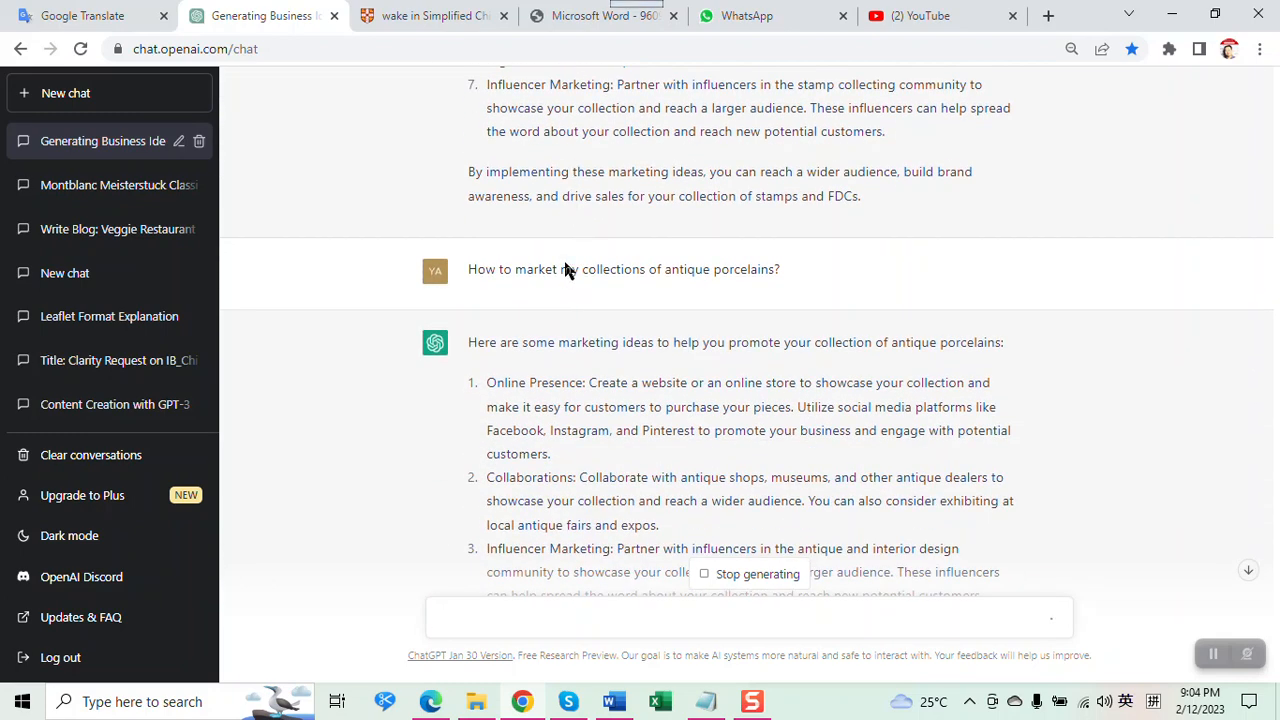
{"action": "scroll", "coordinate": [568, 300], "scroll_direction": "down", "scroll_amount": 3}
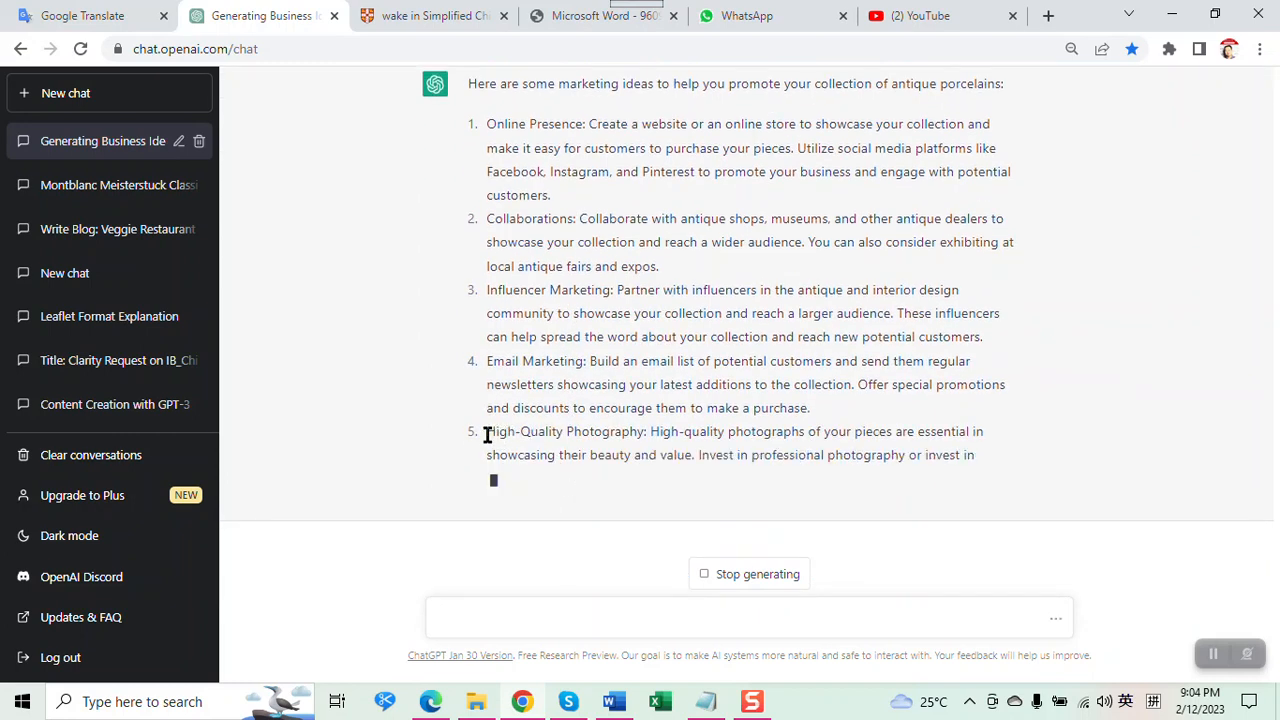
{"action": "left_click_drag", "start_coordinate": [487, 436], "coordinate": [637, 420]}
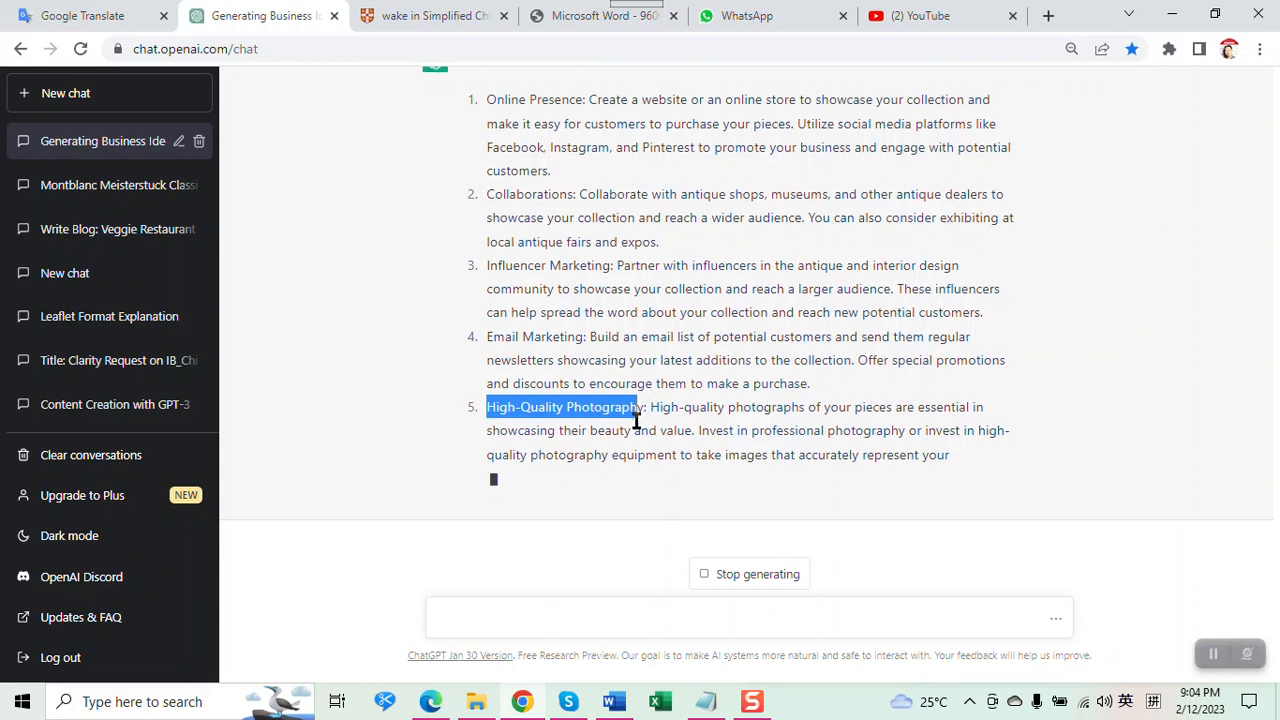